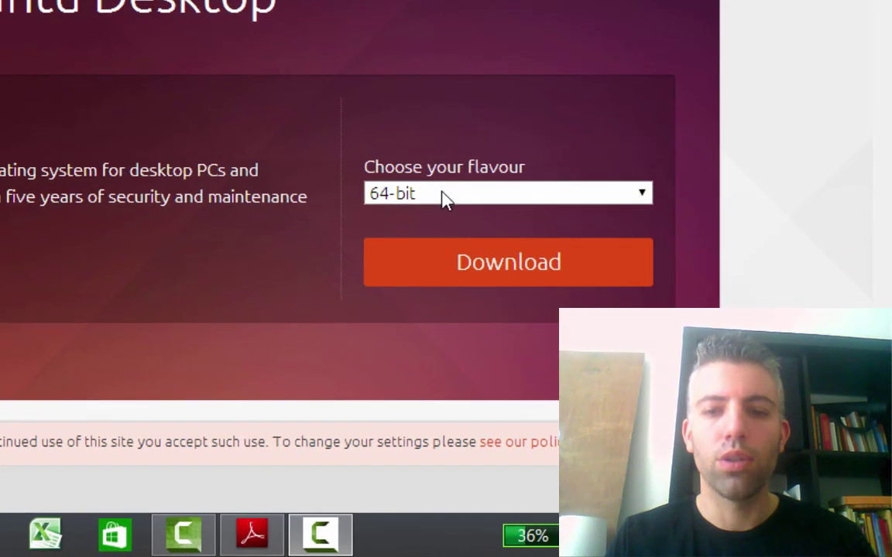
- Request the 64-bit Ubuntu 14.04 download without donating, then cancel the duplicate ISO download
click(455, 267)
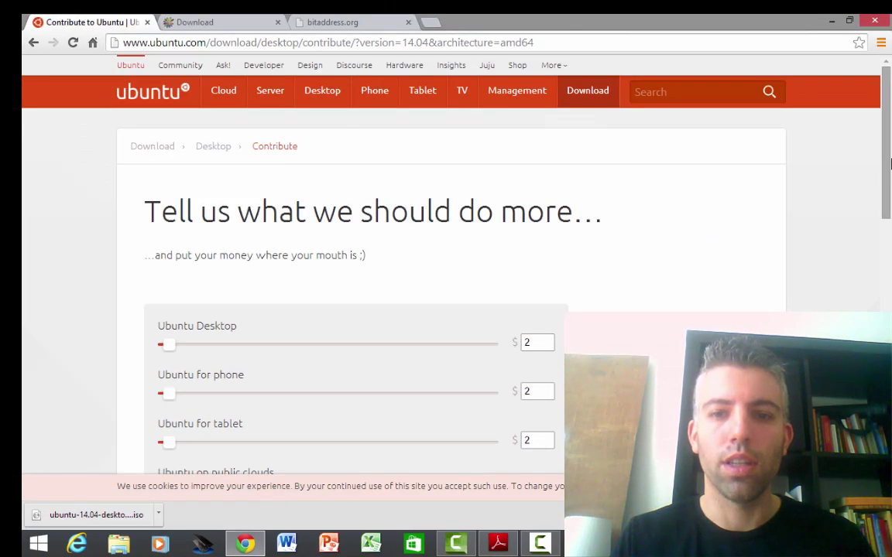
scroll(890, 164, down, 2)
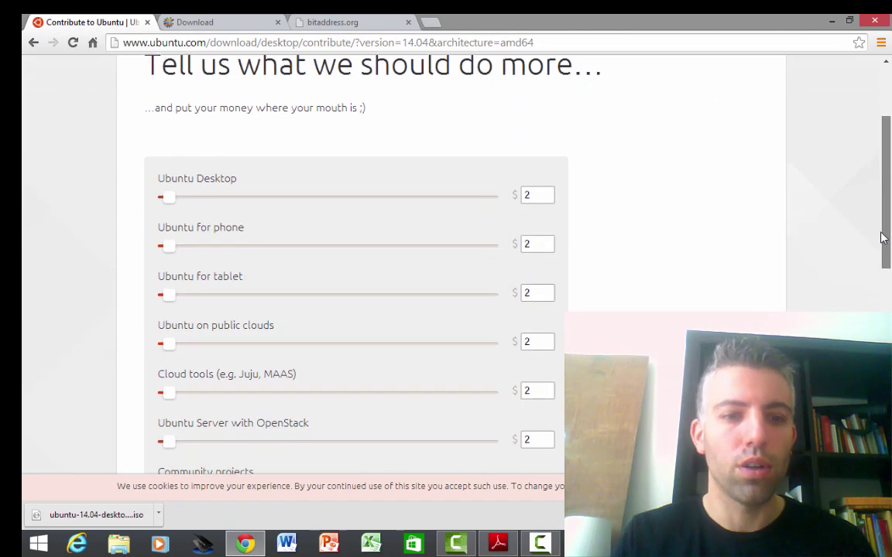
scroll(880, 249, down, 5)
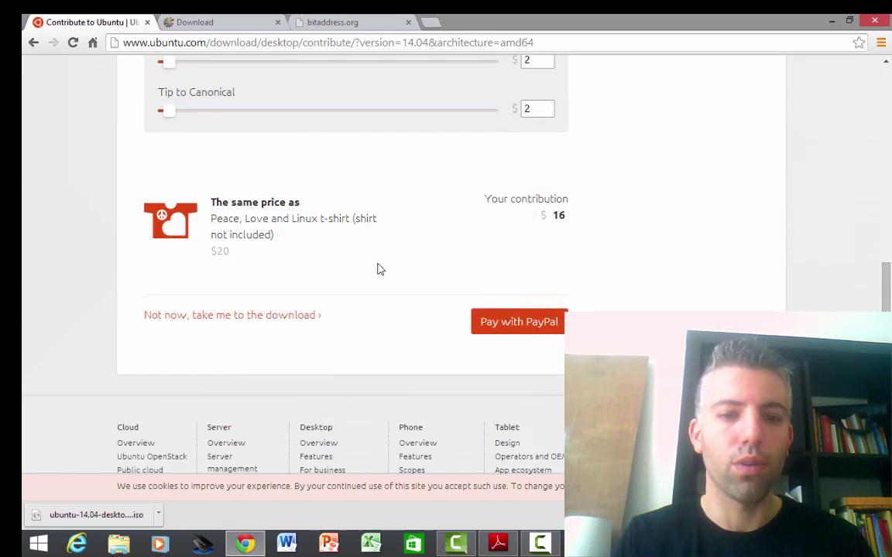
click(223, 320)
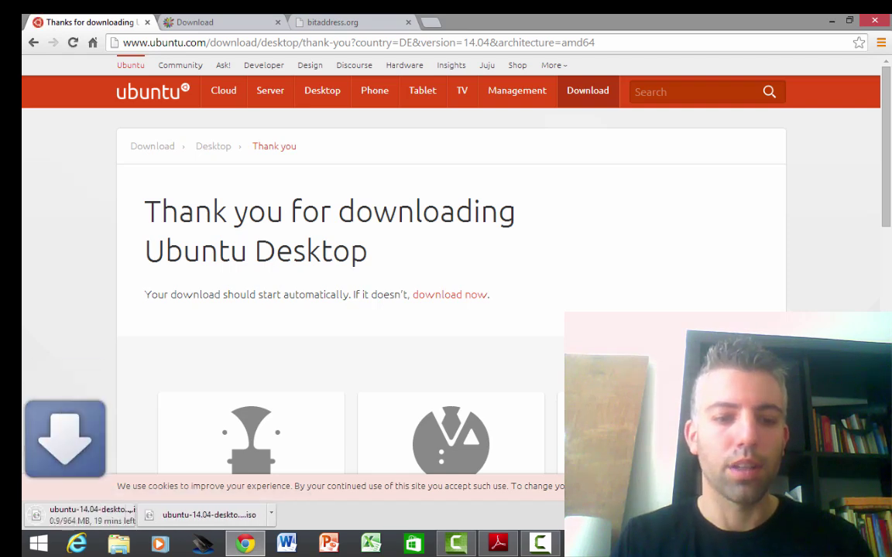
click(157, 512)
click(189, 492)
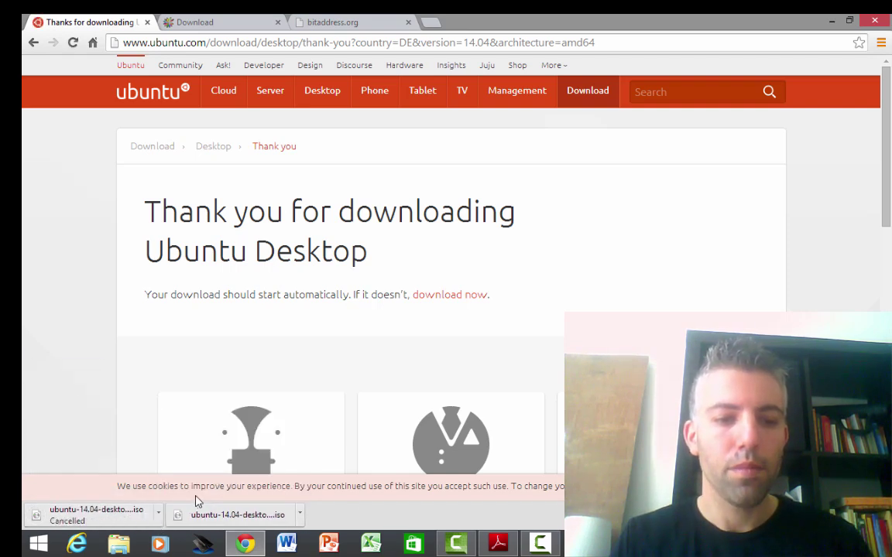
- Switch to the LinuxLive USB Creator download page offering LiLi 2.8.29
click(213, 21)
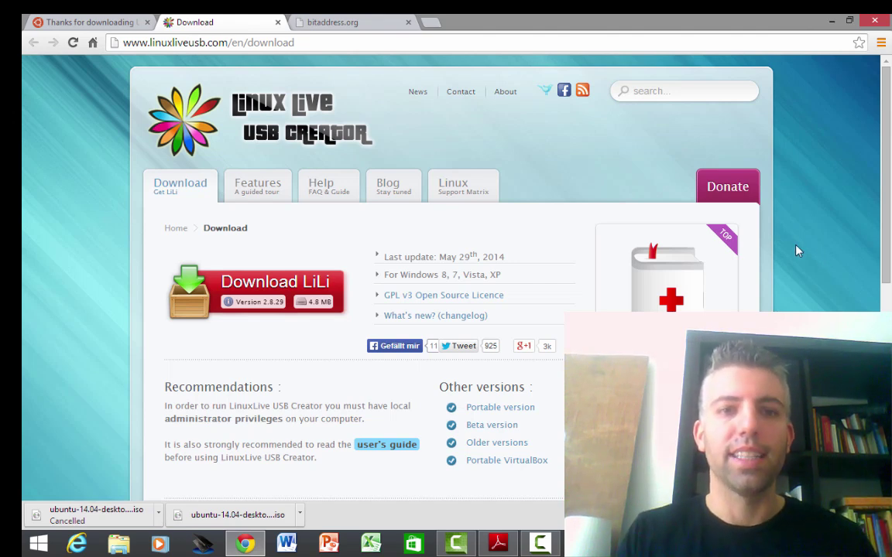
- Switch to the bitaddress.org v2.9.3 wallet generator while it collects randomness
click(346, 22)
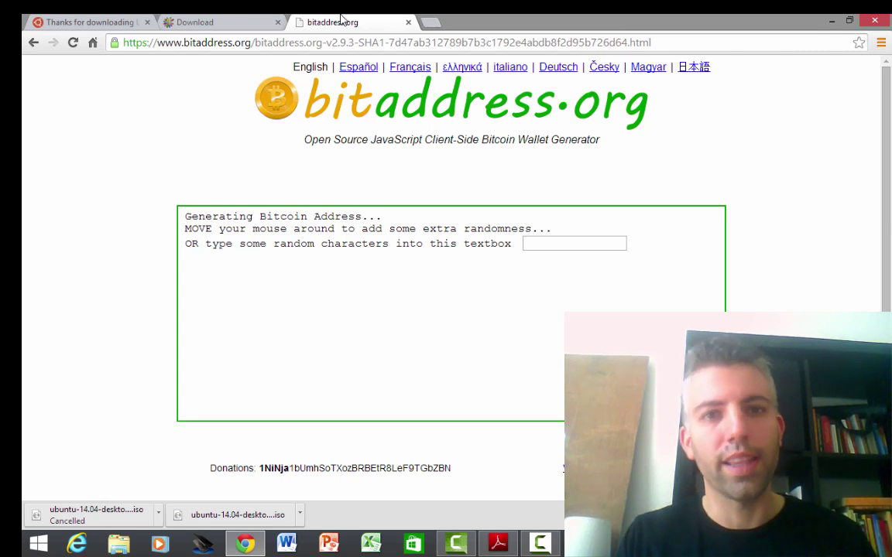
- Check the Ubuntu download tab, then return to the LiLi 2.8.29 download page
click(89, 22)
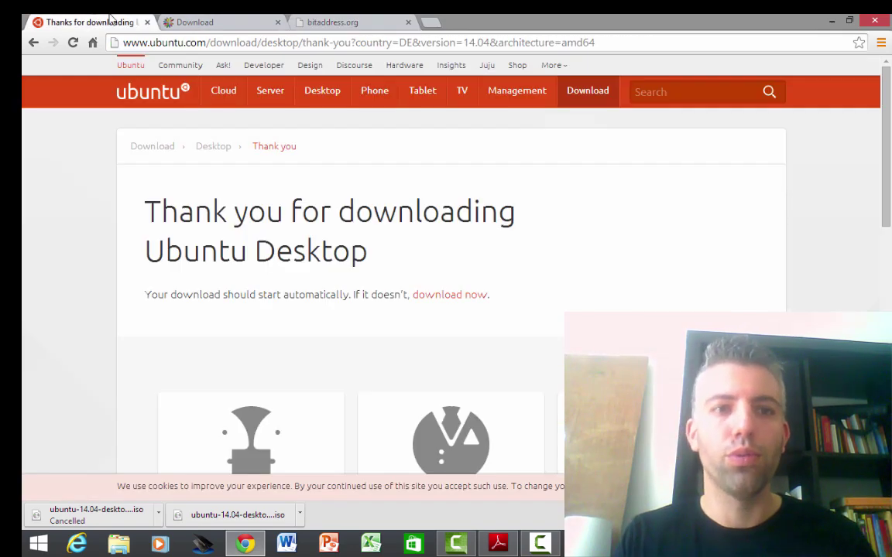
click(193, 22)
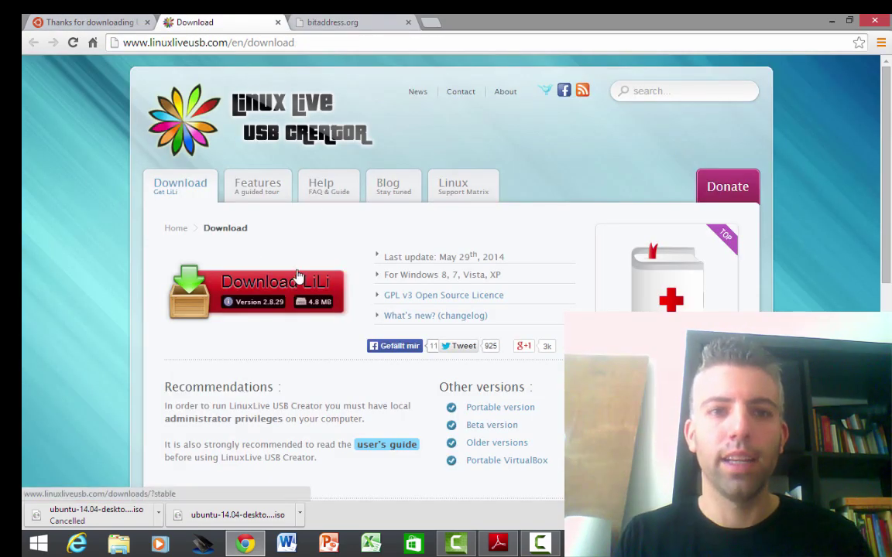
click(348, 22)
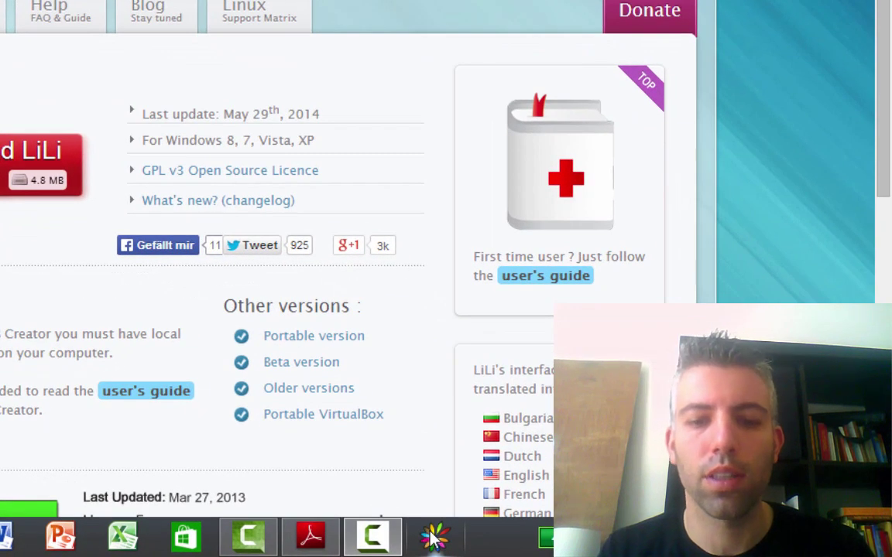
- Launch LiLi and select E: STORE N GO (FAT32, 14.5 GB) as the target key
click(434, 536)
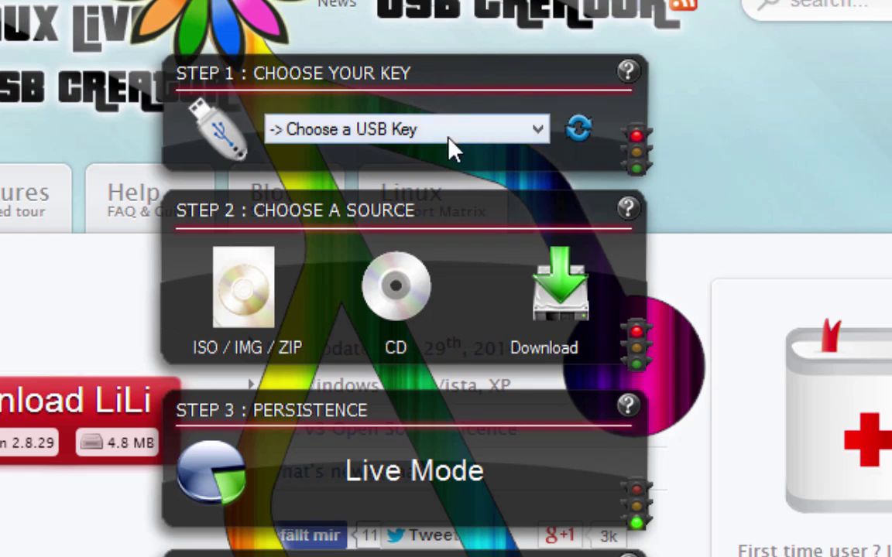
click(453, 134)
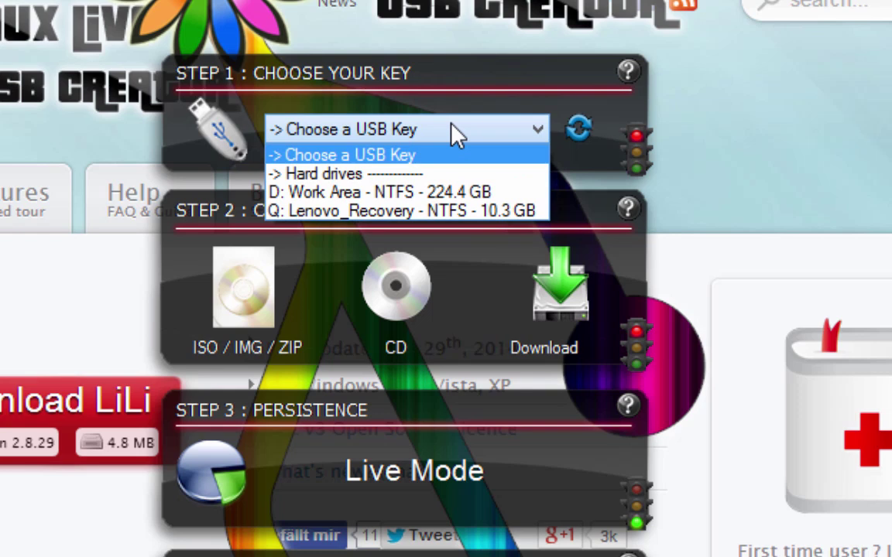
key(Down)
key(Down)
key(Down)
key(Up)
key(Up)
key(Up)
key(Return)
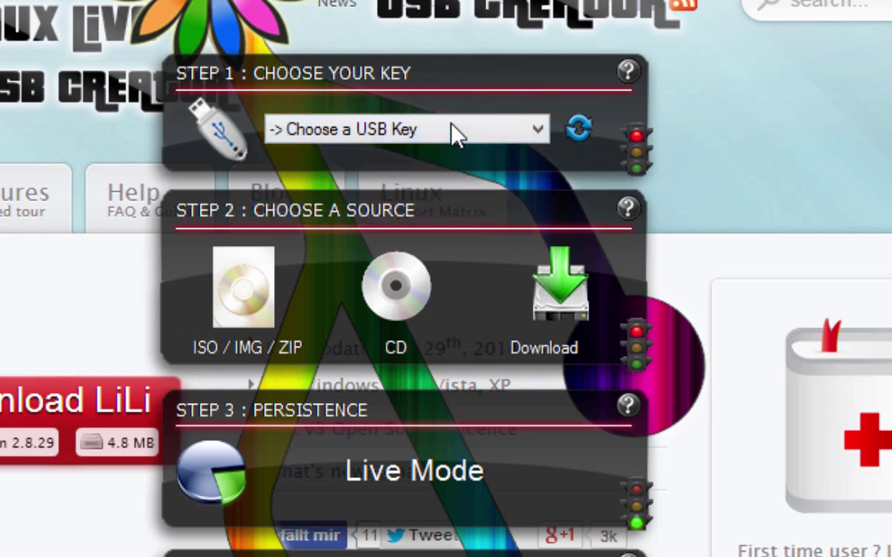
click(457, 133)
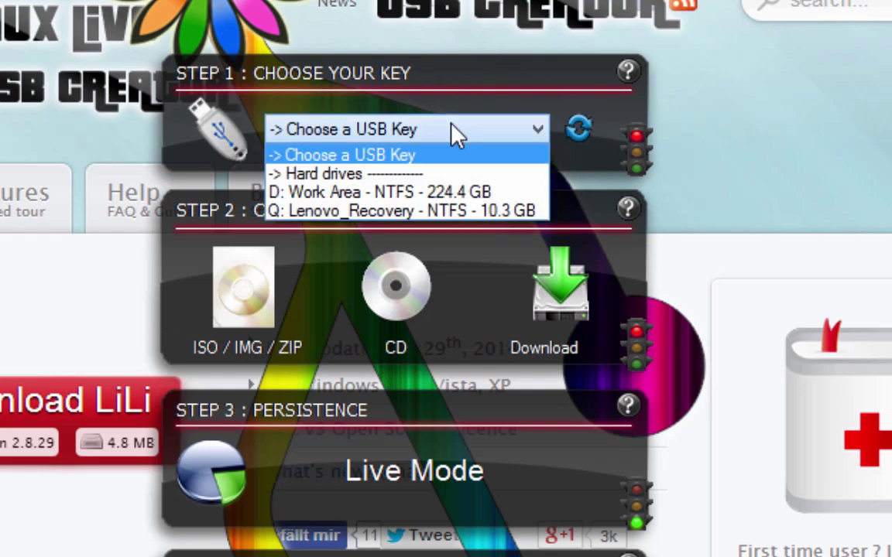
click(456, 133)
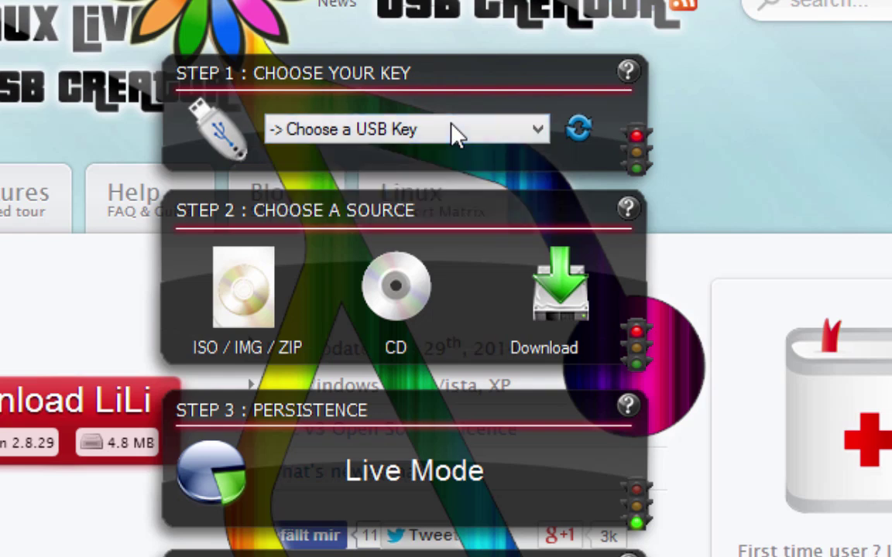
click(455, 131)
key(Down)
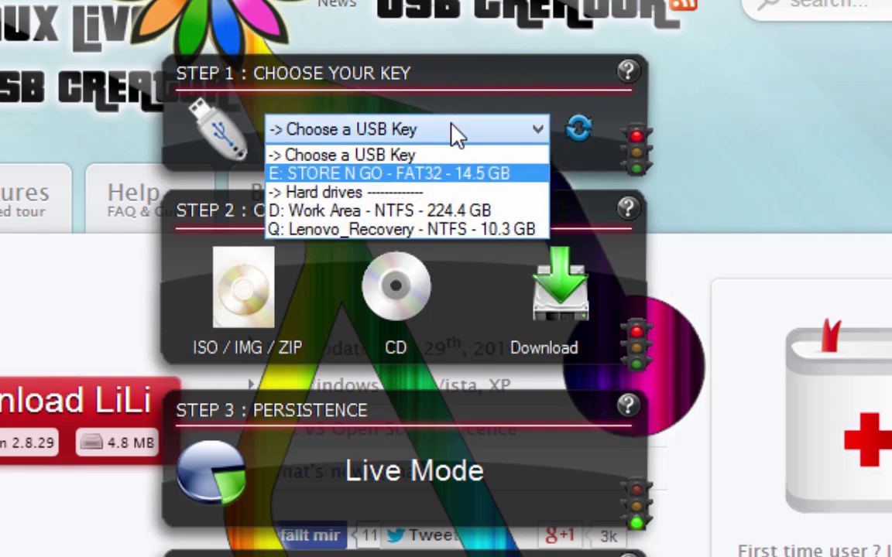
key(Return)
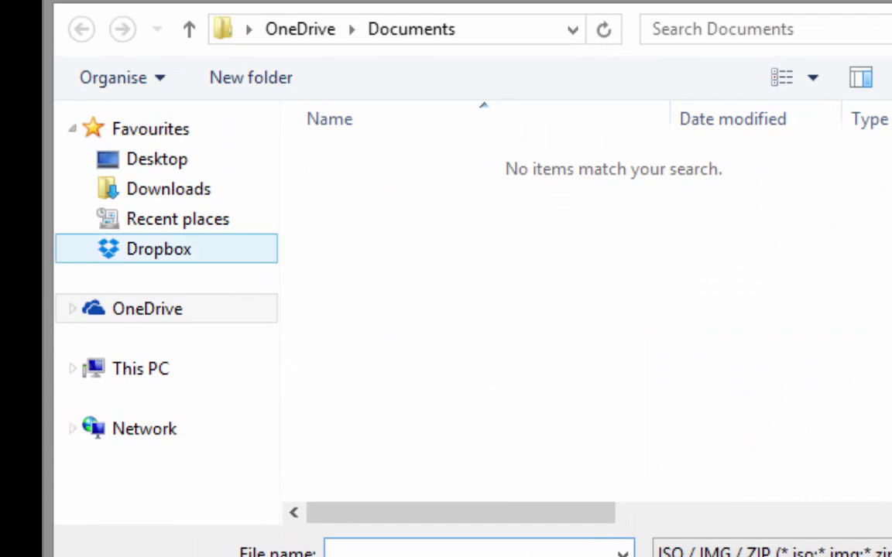
- Pick ubuntu-14.04-desktop-amd64 (1).iso from Downloads as LiLi's source image
click(168, 189)
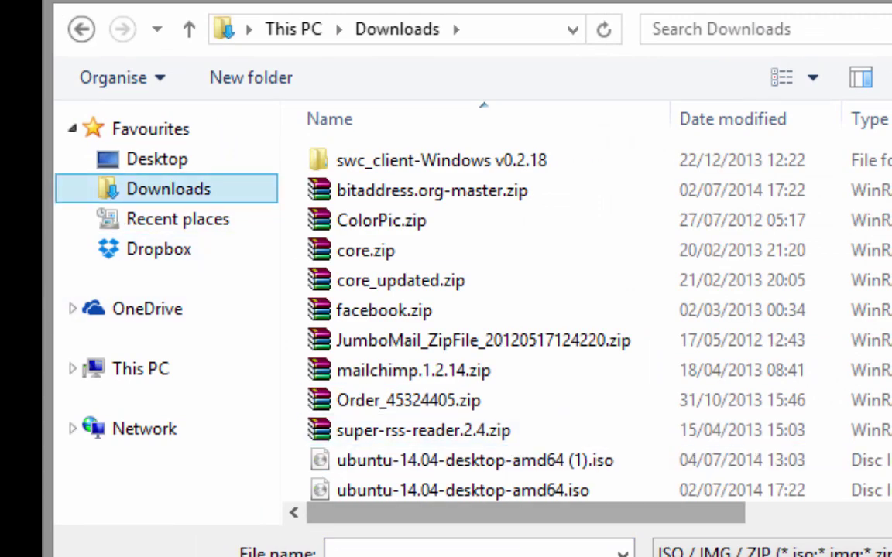
scroll(464, 461, right, 3)
scroll(464, 461, right, 2)
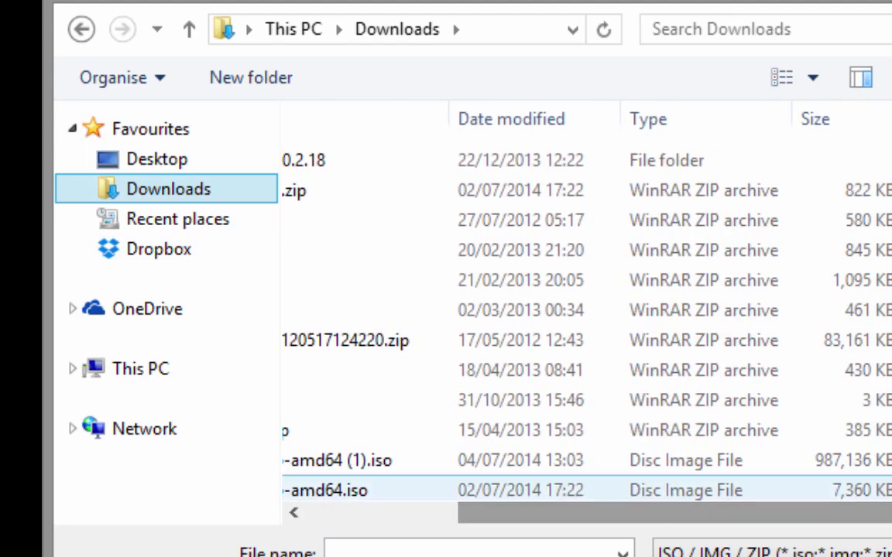
double_click(366, 461)
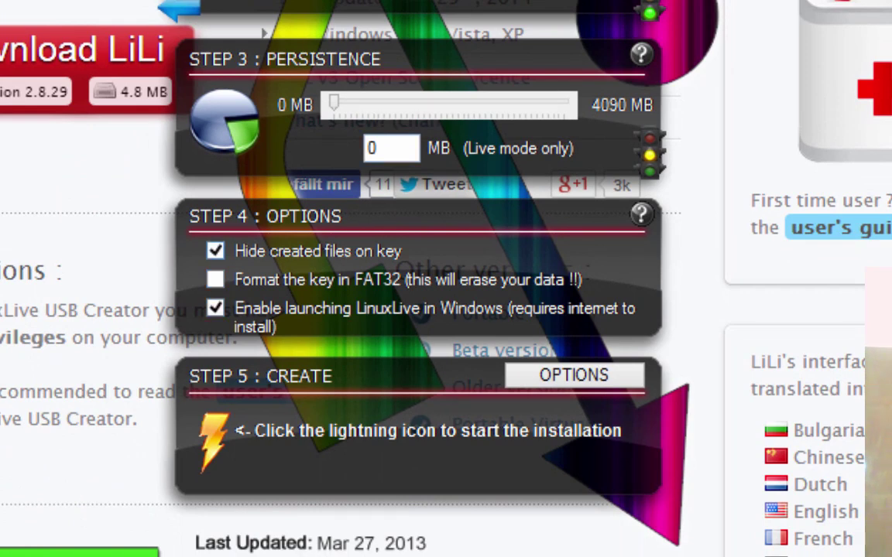
- Disable hidden files and Windows launching, enable FAT32 formatting, and confirm building the live USB
click(215, 250)
click(215, 308)
click(216, 280)
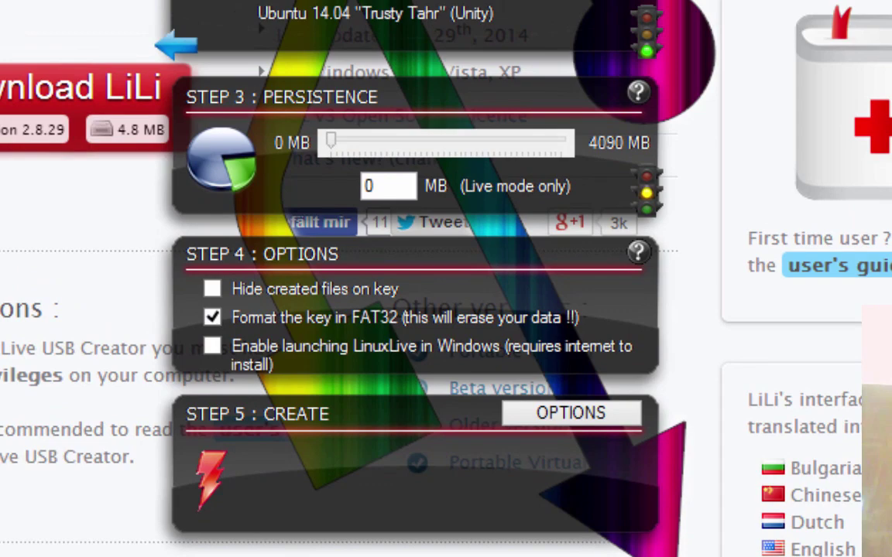
click(211, 440)
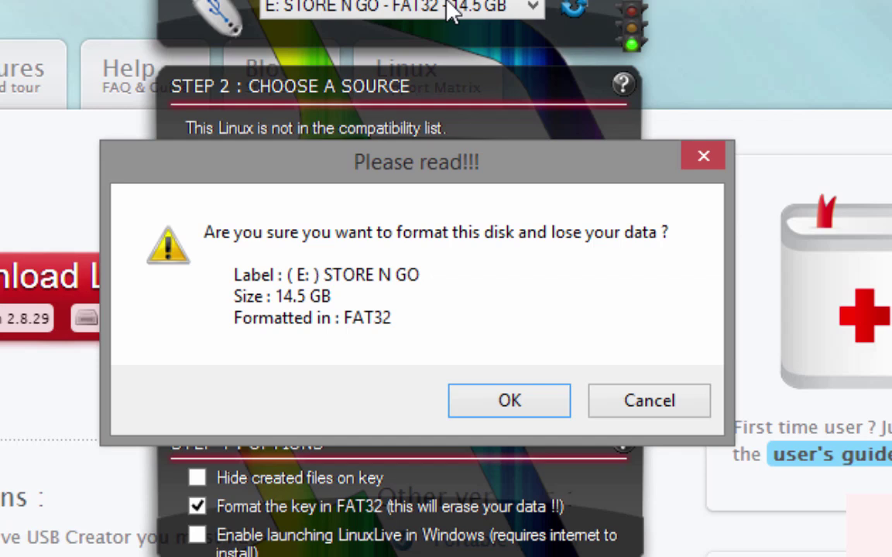
key(Return)
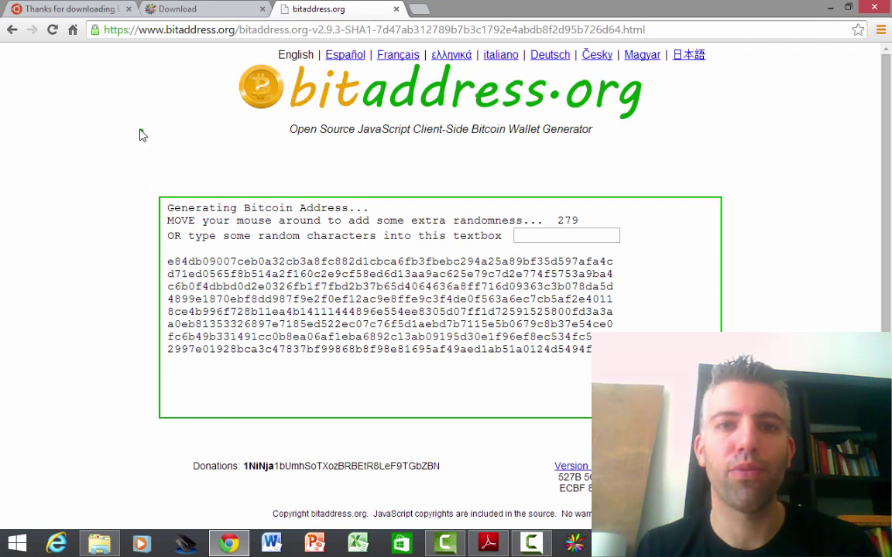
- Open bitaddress.org-master.zip from Downloads and drag its bitaddress.org-master folder onto MYLINUXLIVE
click(99, 546)
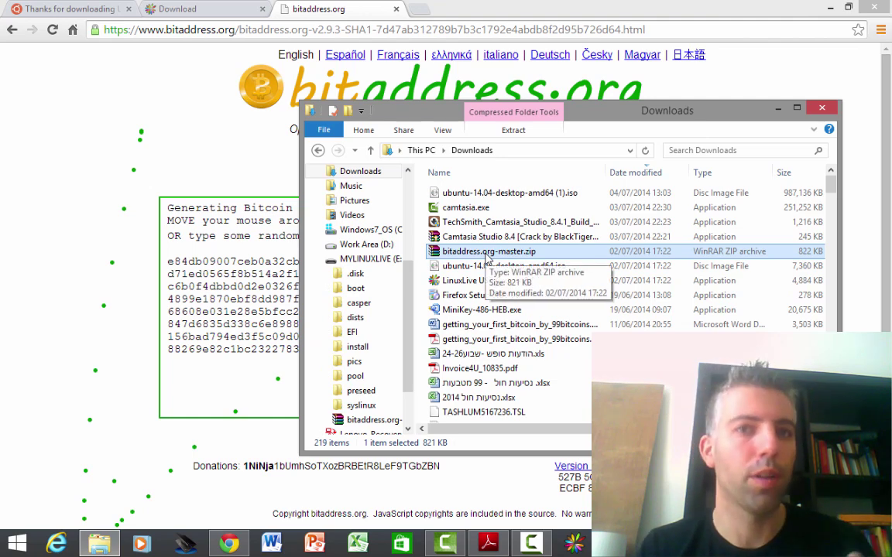
double_click(487, 255)
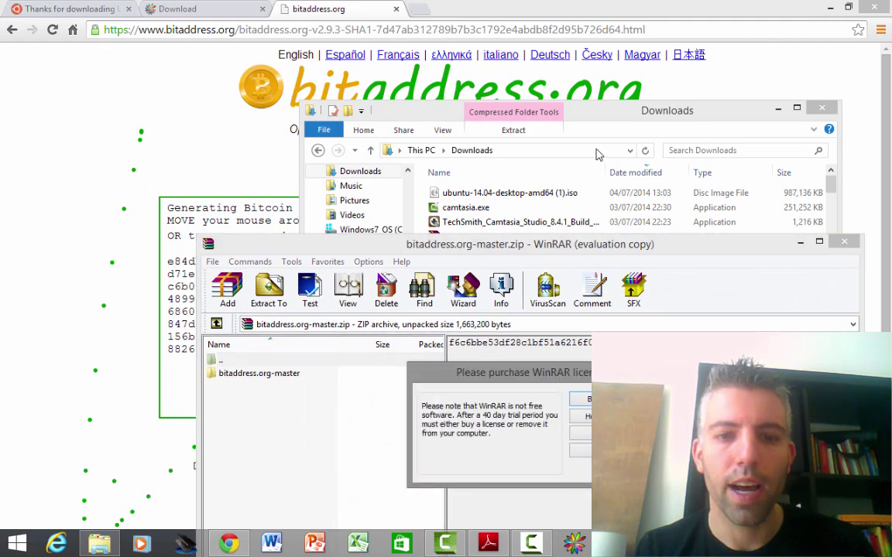
click(578, 429)
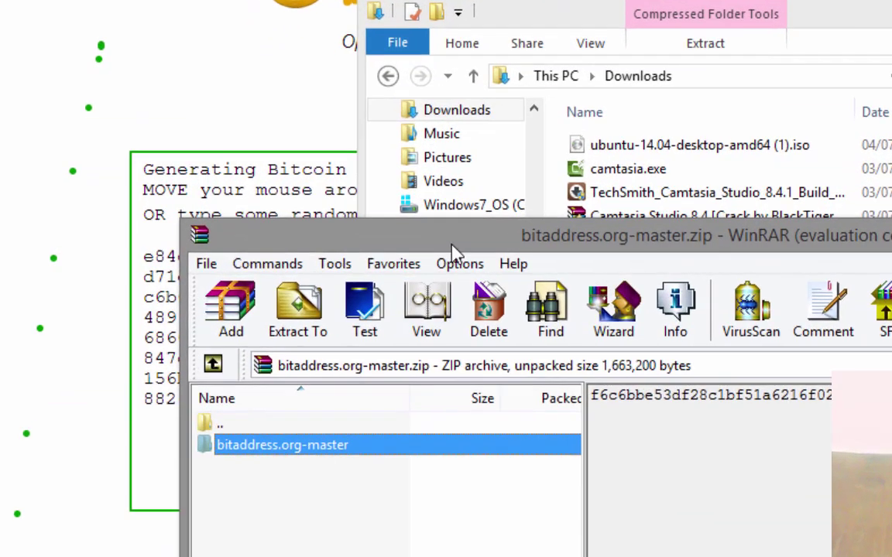
drag(455, 246, 890, 178)
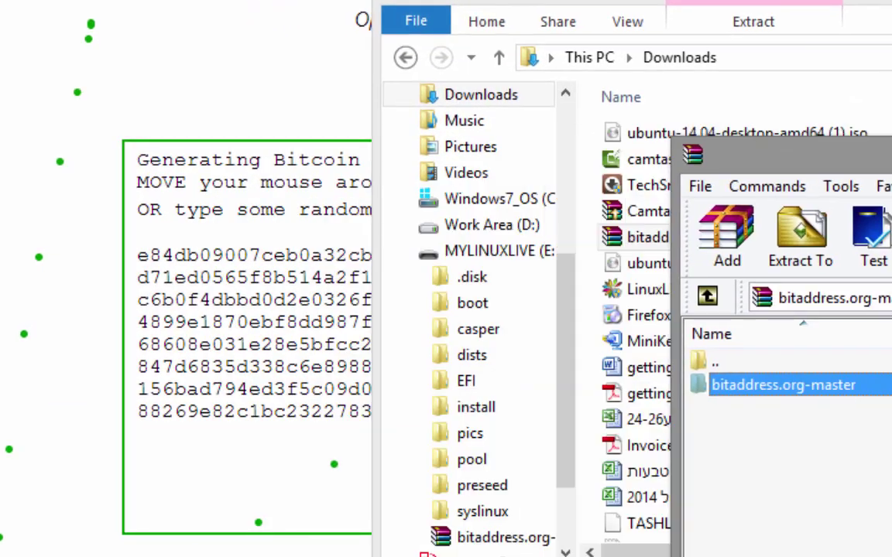
drag(811, 385, 714, 359)
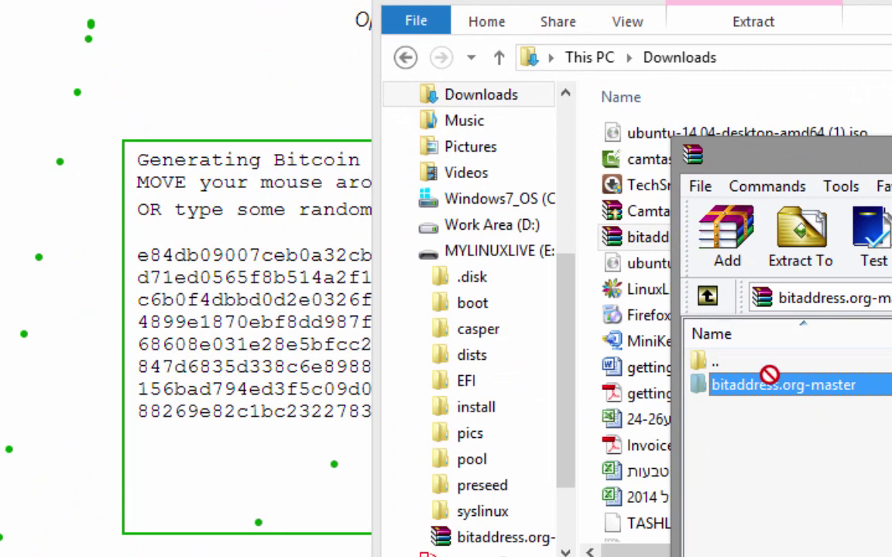
drag(769, 374, 507, 254)
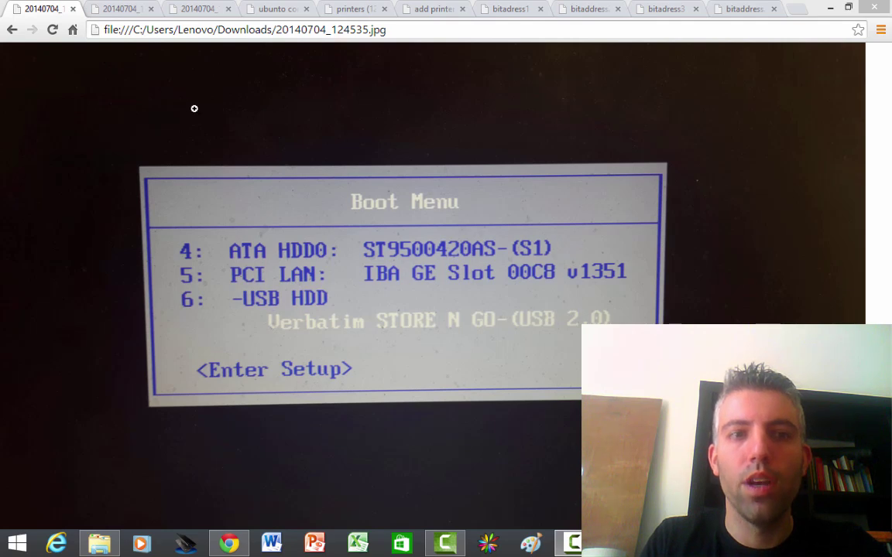
- View photo 20140704_124606.jpg showing the boot log detecting the STORE N GO stick
click(124, 9)
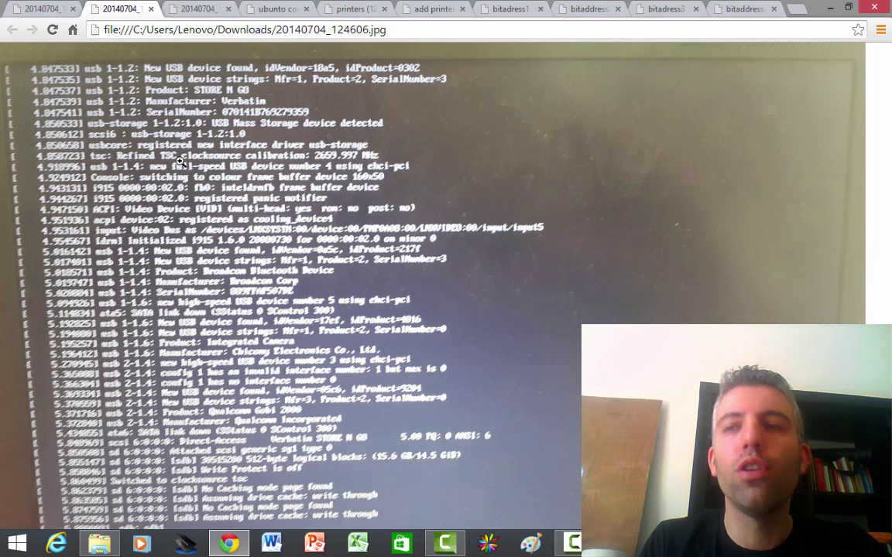
- View the Ubuntu Welcome photo, then the 'ubunto contorl panel' live desktop screenshot
click(174, 8)
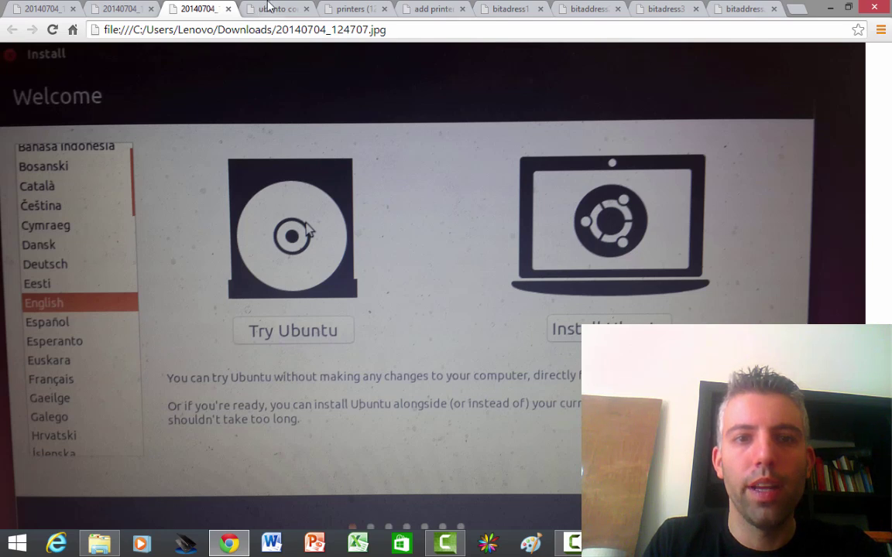
click(244, 7)
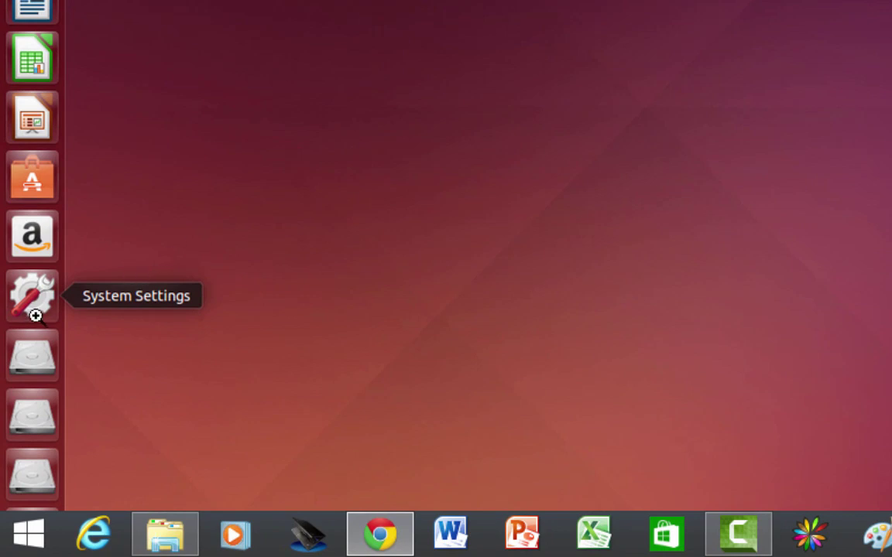
- Move from the system settings screenshot to the Firefox Private Browsing one loading file:///cdrom/bitaddress.org-master/
click(31, 295)
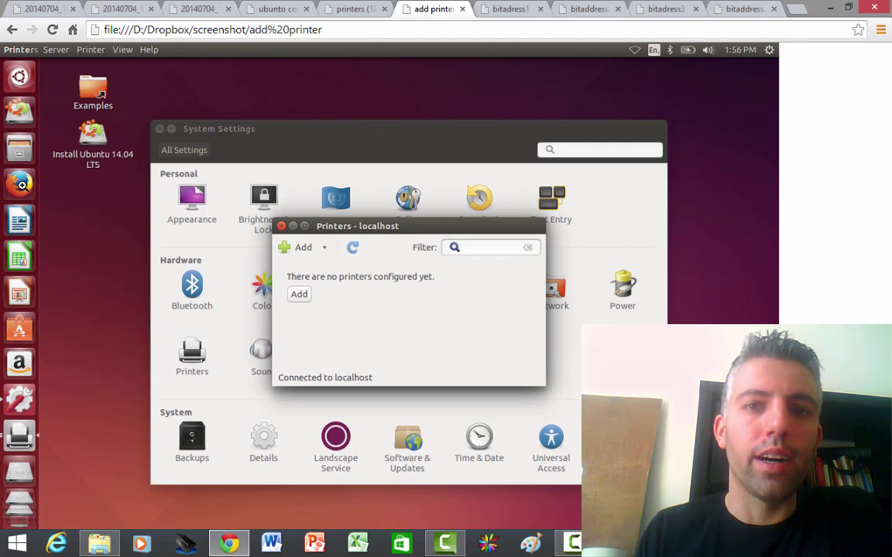
click(484, 7)
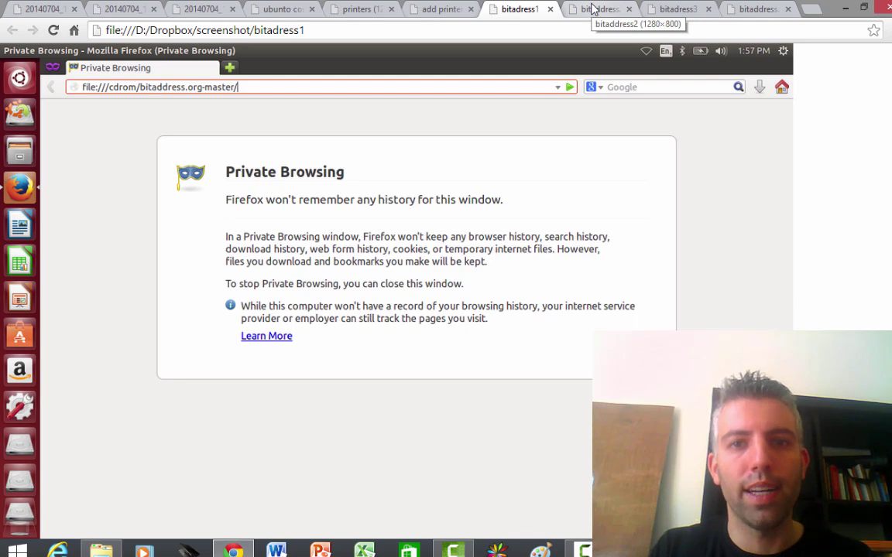
- View the bitaddress folder listing screenshot, then return to the live bitaddress.org v2.9.3 generator
click(593, 9)
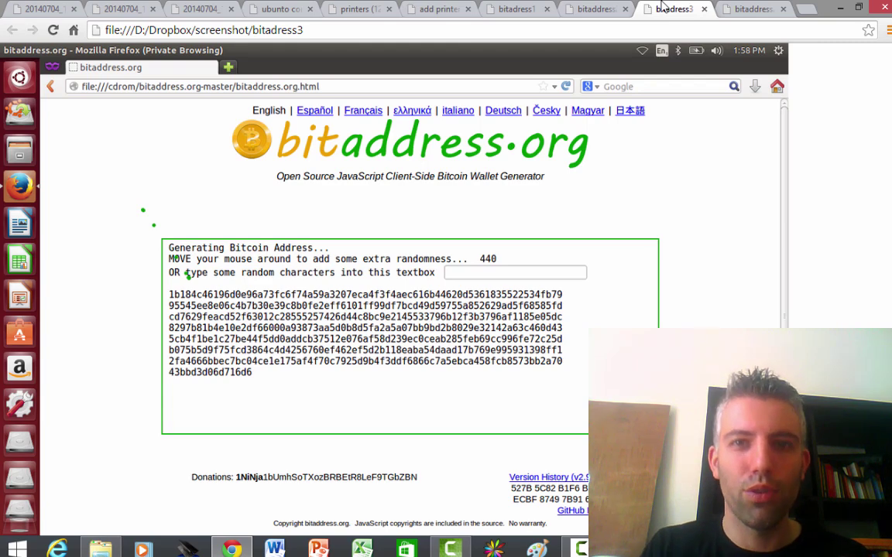
click(753, 8)
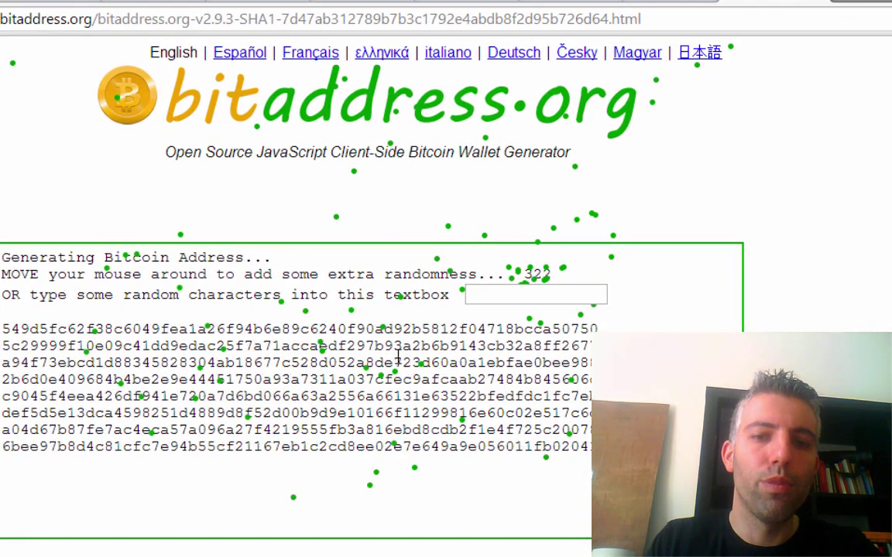
- Enter random characters in the randomness textbox, bringing the remaining counter down to 269
click(496, 296)
text(lkdsnf;ldshfnoenv;owrinuvt;oinuv;oinus;)
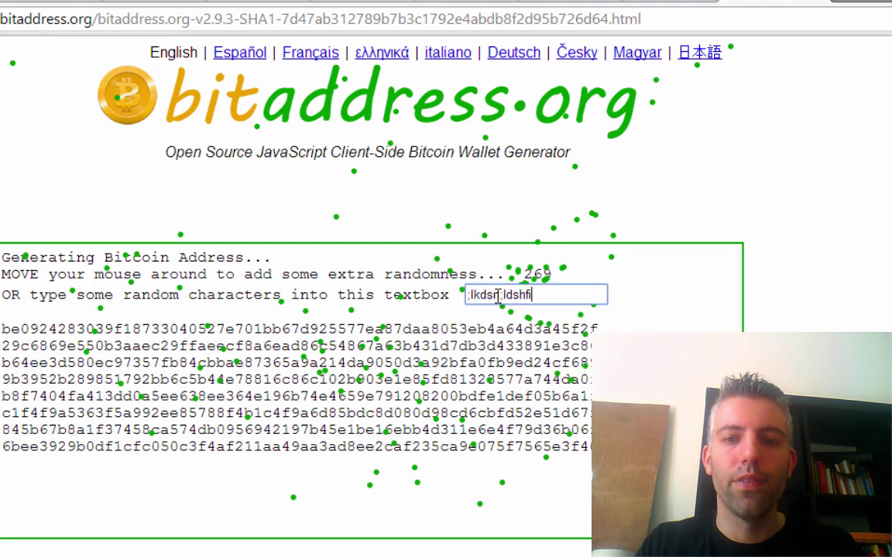
text(fdsonufds;oidsungn;oiheu;oinut;oiluronvnr;onvu8urownuv;onuv;oafnuv;onu)
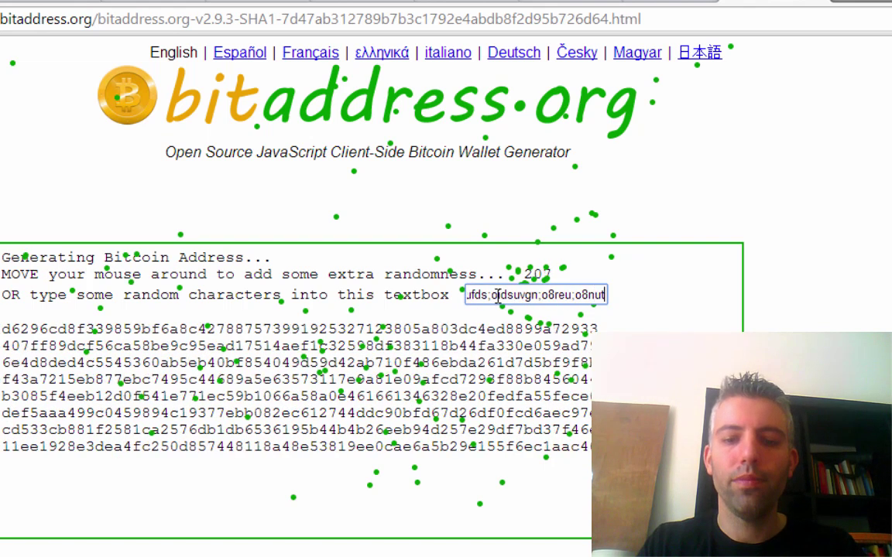
text(f;o)
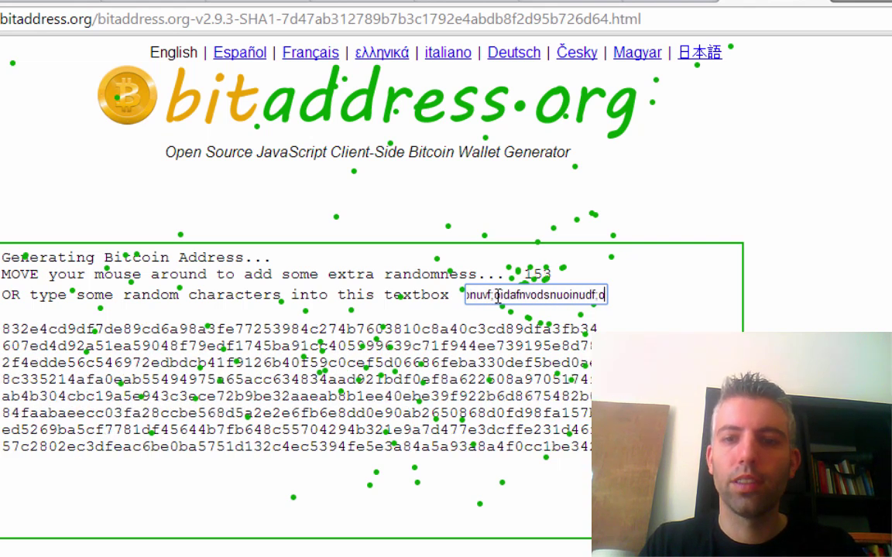
text(idsfnvodsnuoinudf;onuf;onu;oinurelnewnrlglkvclkjjlnlfgdgfdg)
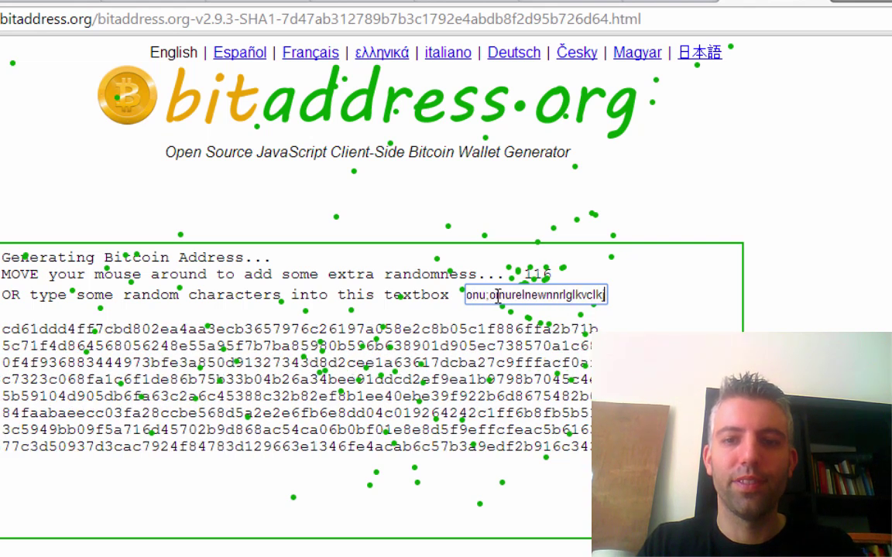
text(fdgfd;lkmnn4325430580980968309)
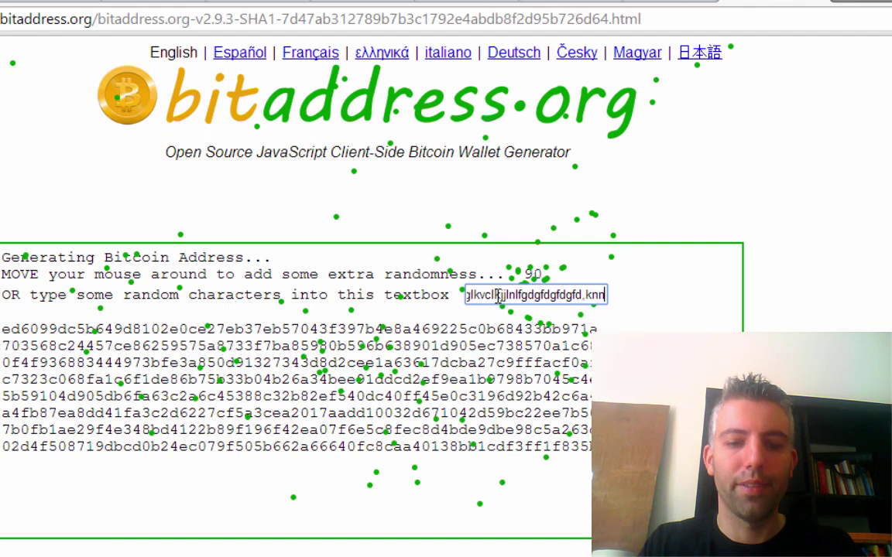
text(809)
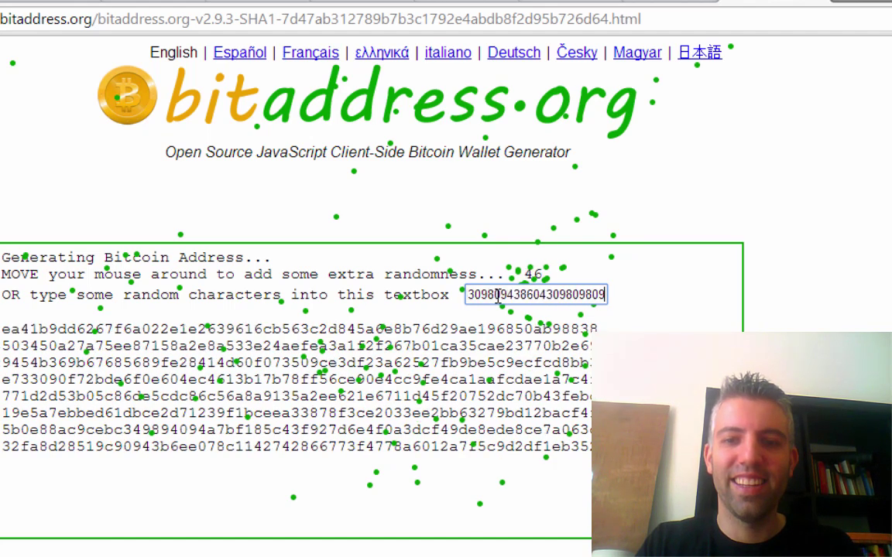
text(00943860430980980980980sd8v0dsvds09vs80vs8dv0dsvds09vs8dv0s)
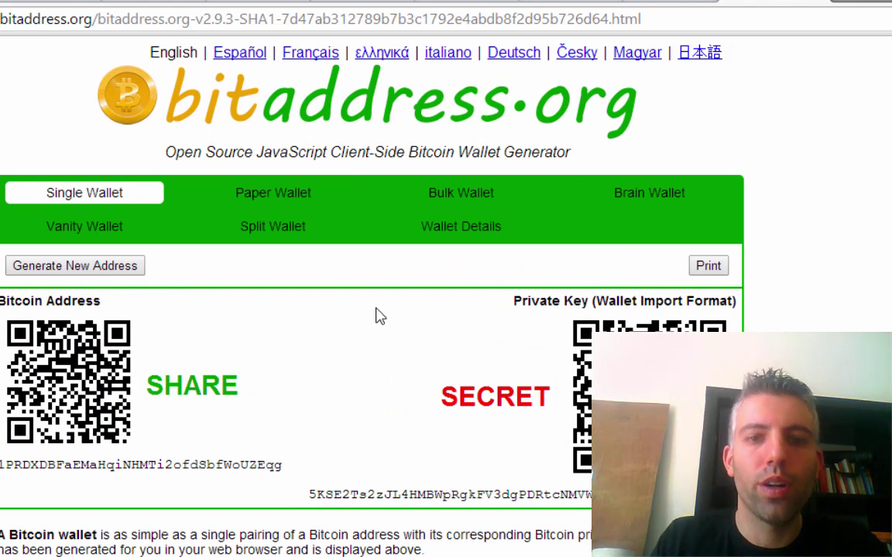
- Show the Paper Wallet tab and review the three wallets with address and private-key QR codes
click(276, 197)
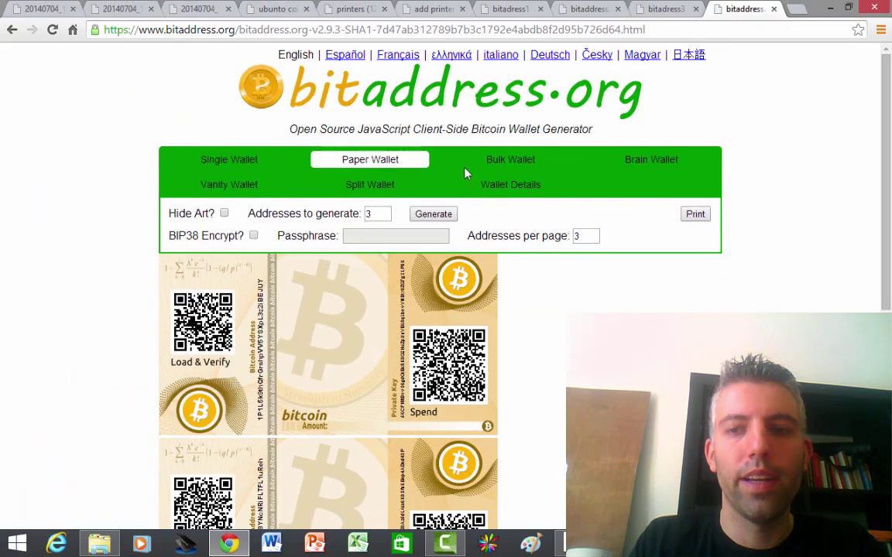
drag(888, 108, 834, 193)
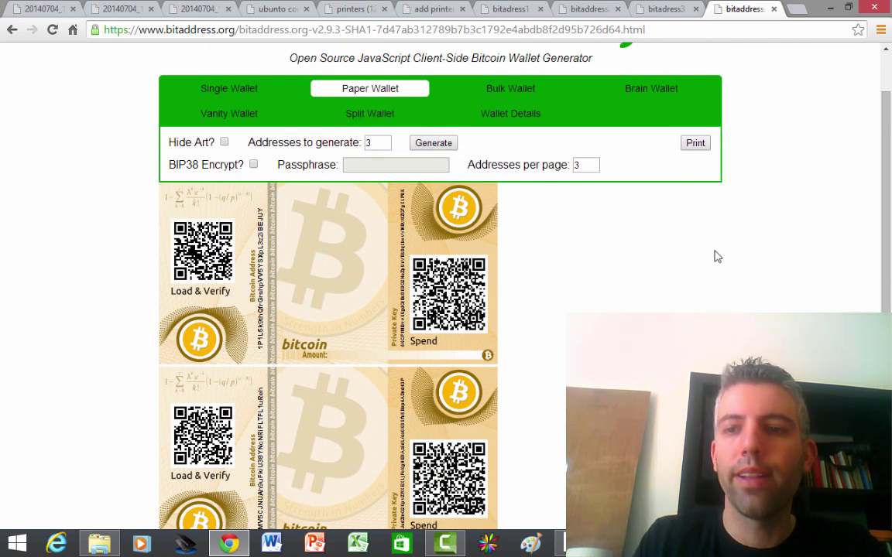
drag(884, 234, 741, 147)
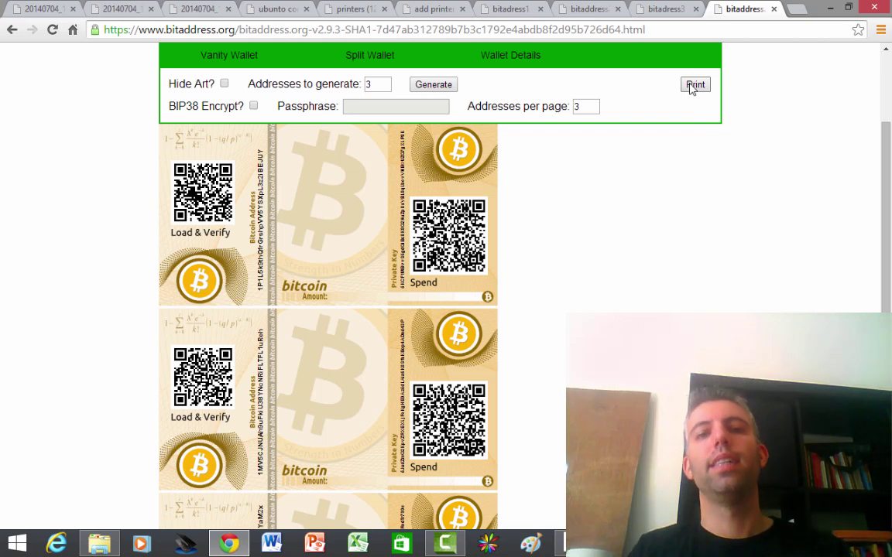